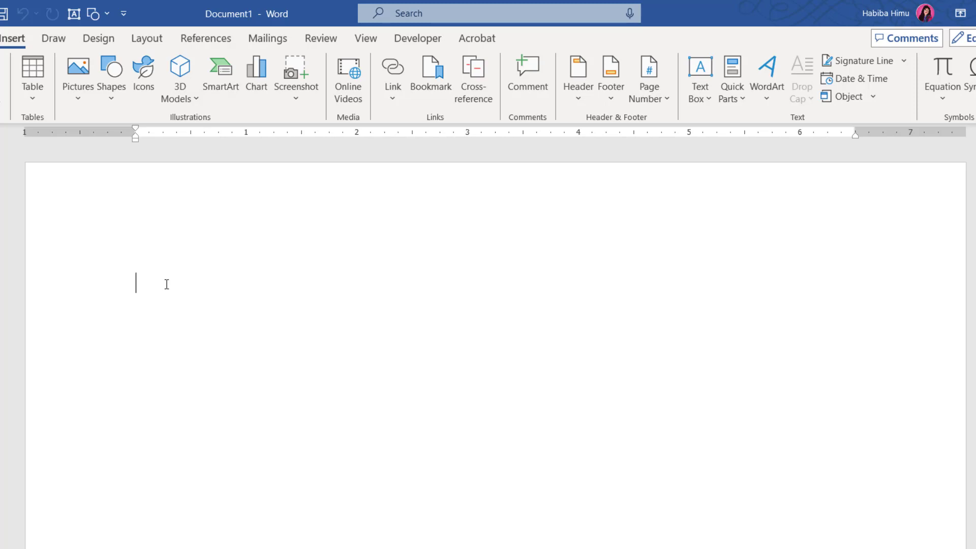
Generate sample paragraphs in the blank document with the formula =rand().
type("=ra")
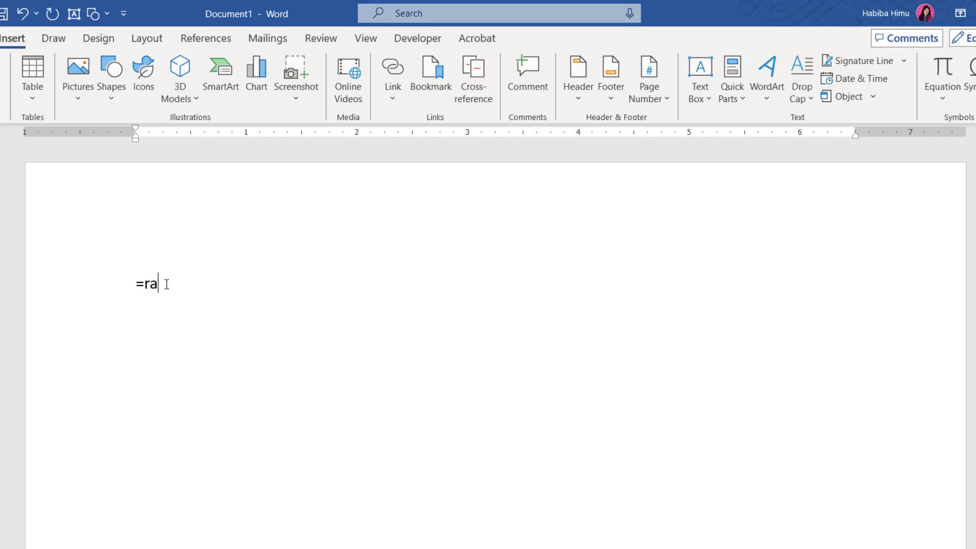
type("nd()")
key("Return")
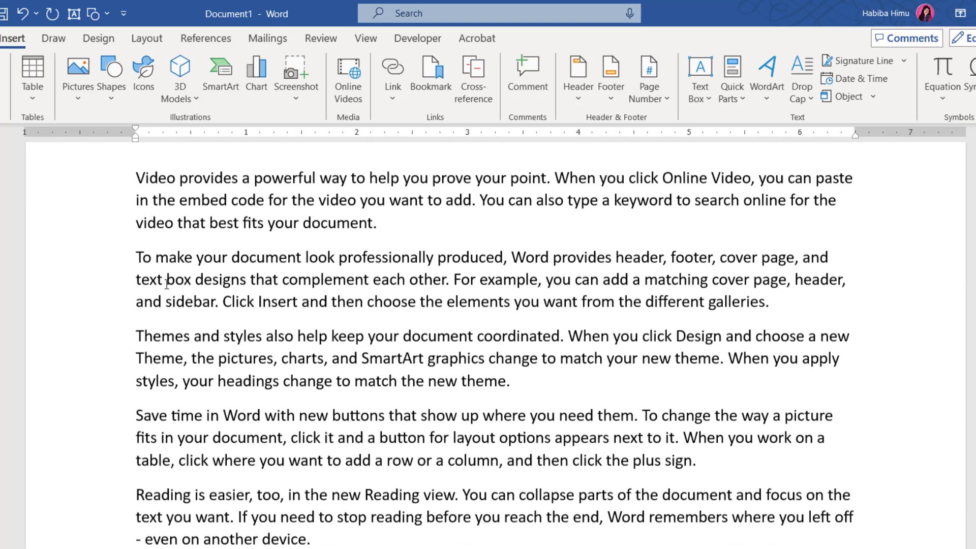
scroll(319, 274, "up", 3)
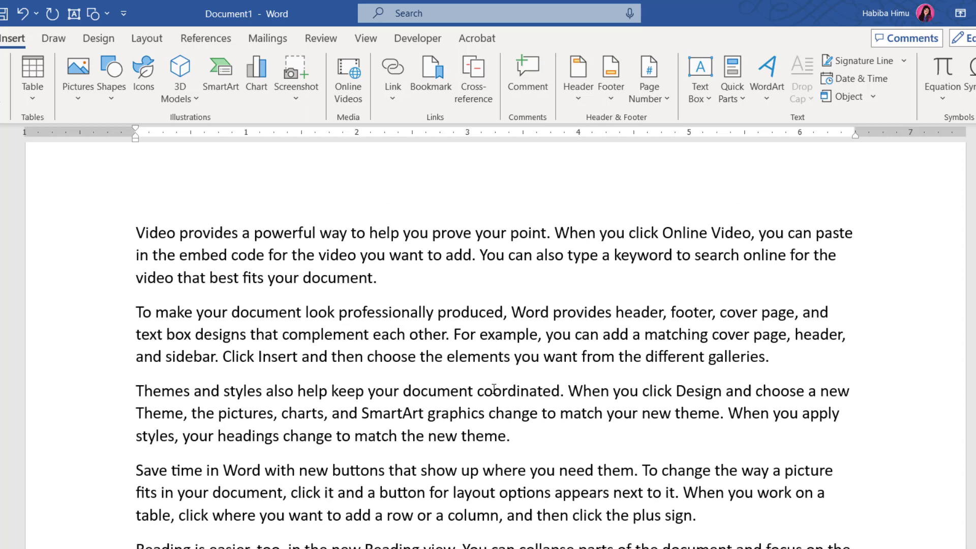
scroll(330, 348, "down", 2)
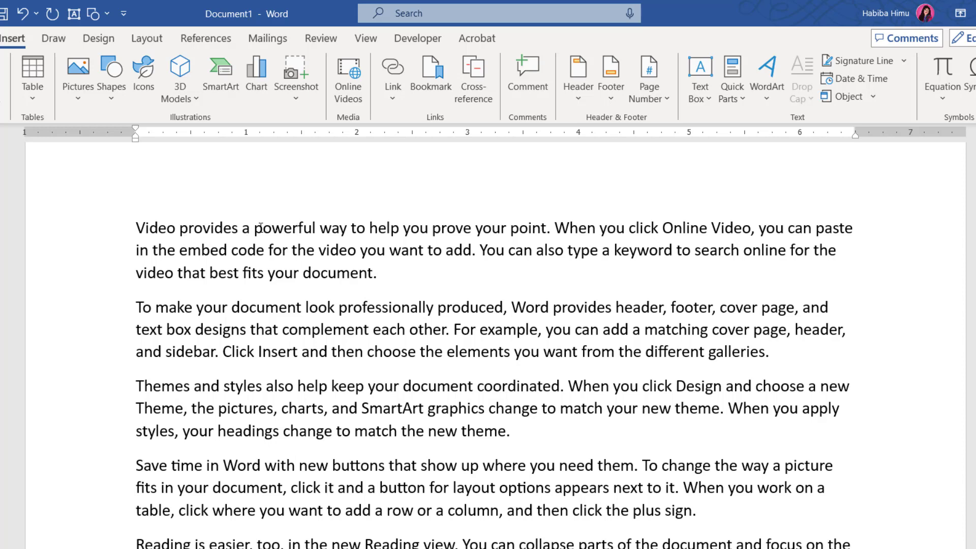
Select the word "powerful" in the first paragraph, clear it, and select the word "want" in the second line.
left_click_drag(258, 228, 315, 228)
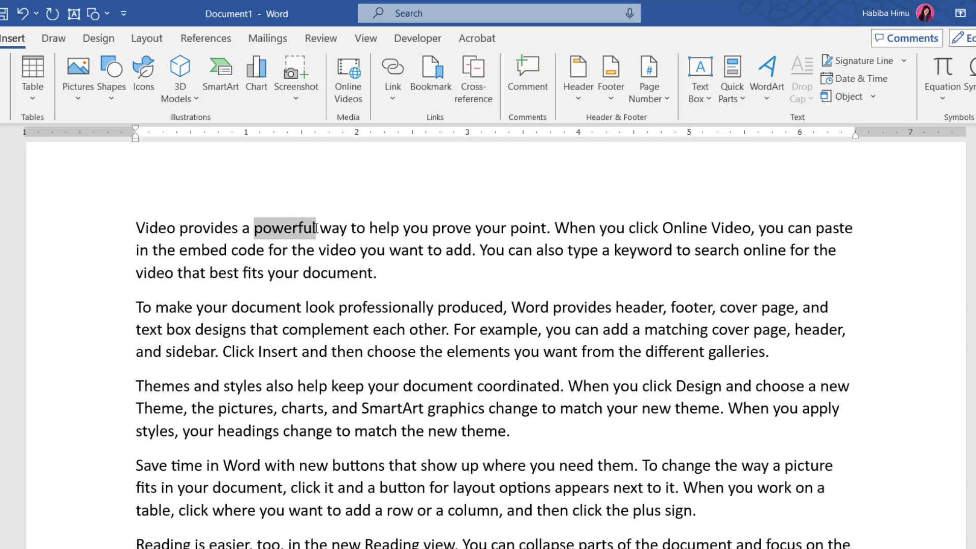
left_click(290, 230)
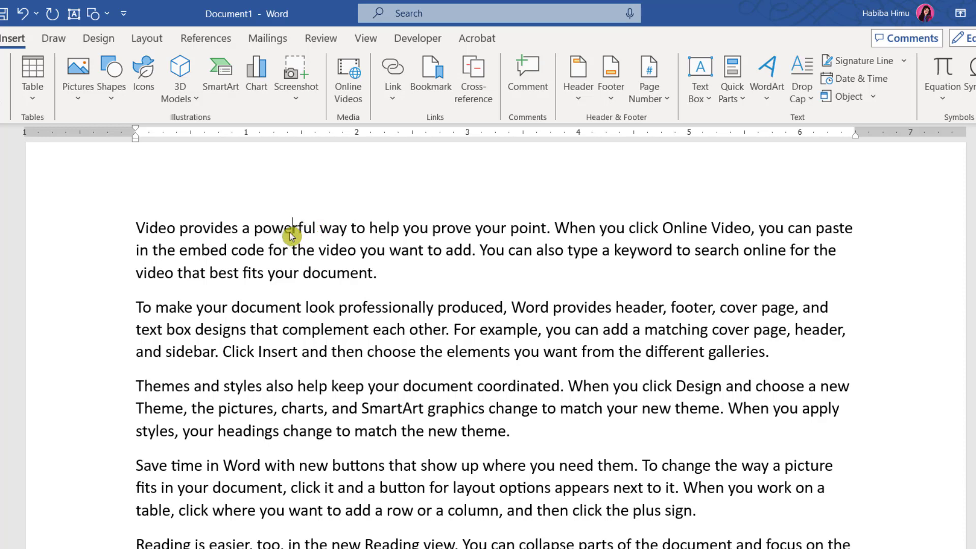
double_click(414, 249)
left_click_drag(413, 250, 390, 253)
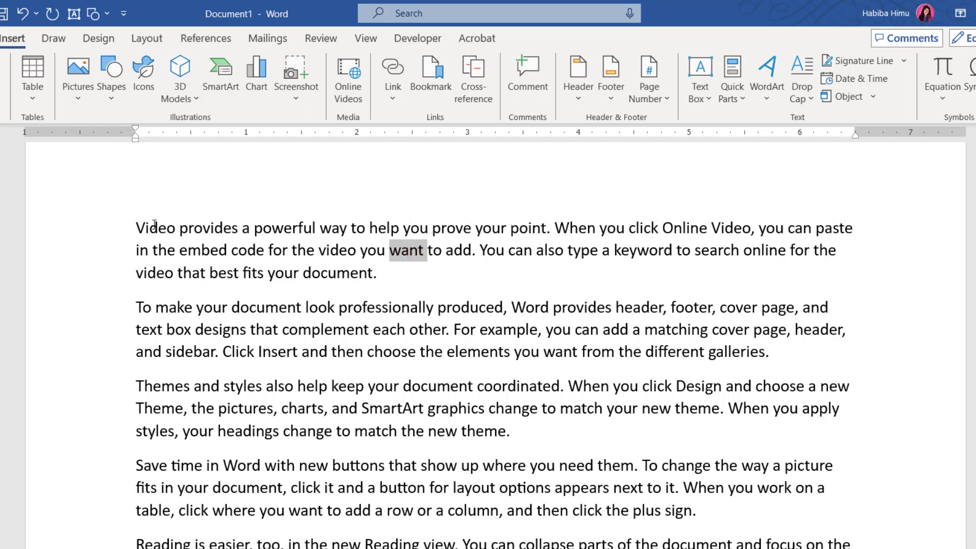
Select the entire first paragraph twice, clearing the selection each time.
left_click_drag(136, 228, 236, 228)
left_click(382, 269, "shift")
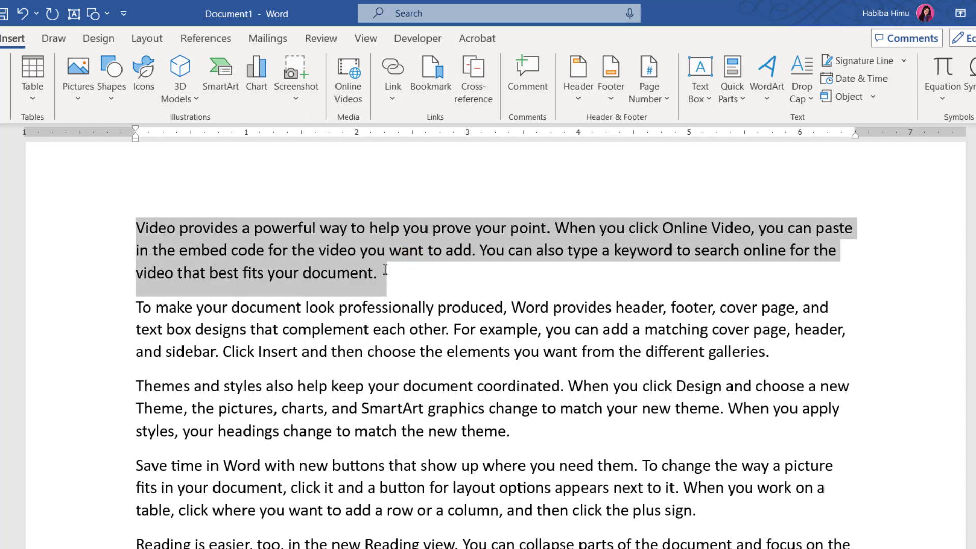
left_click(322, 344)
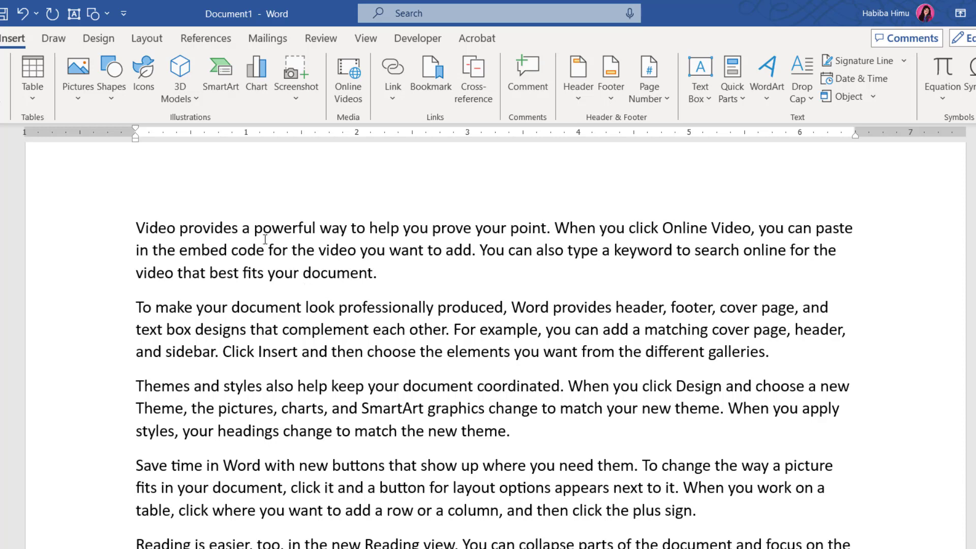
triple_click(339, 249)
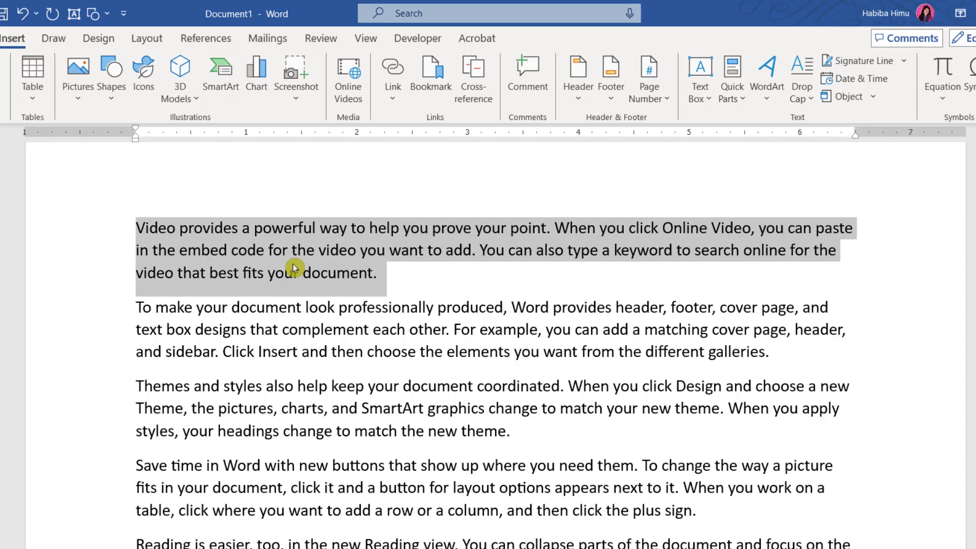
left_click(332, 289)
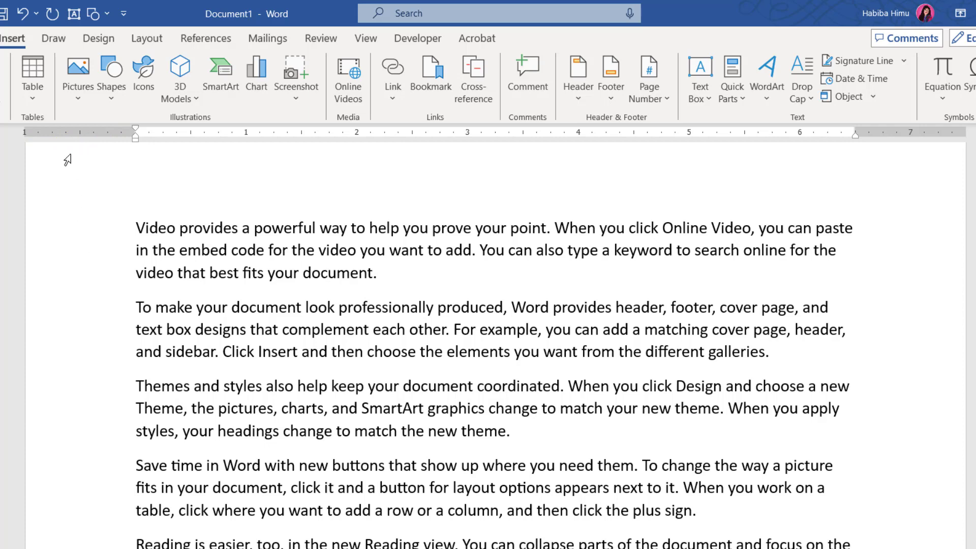
Select single lines one at a time: the first paragraph's first line, the second paragraph's second line, and the third paragraph's first line.
left_click(77, 232)
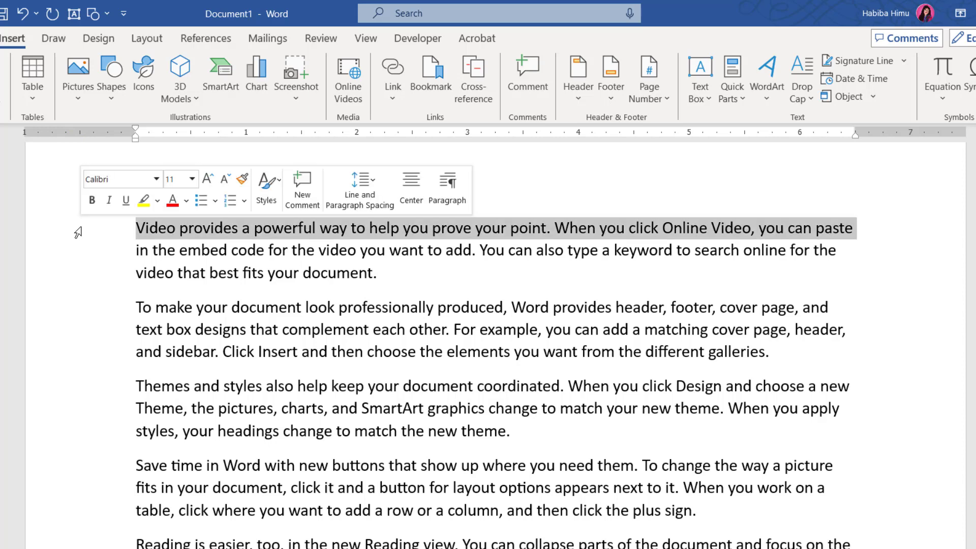
left_click(82, 339)
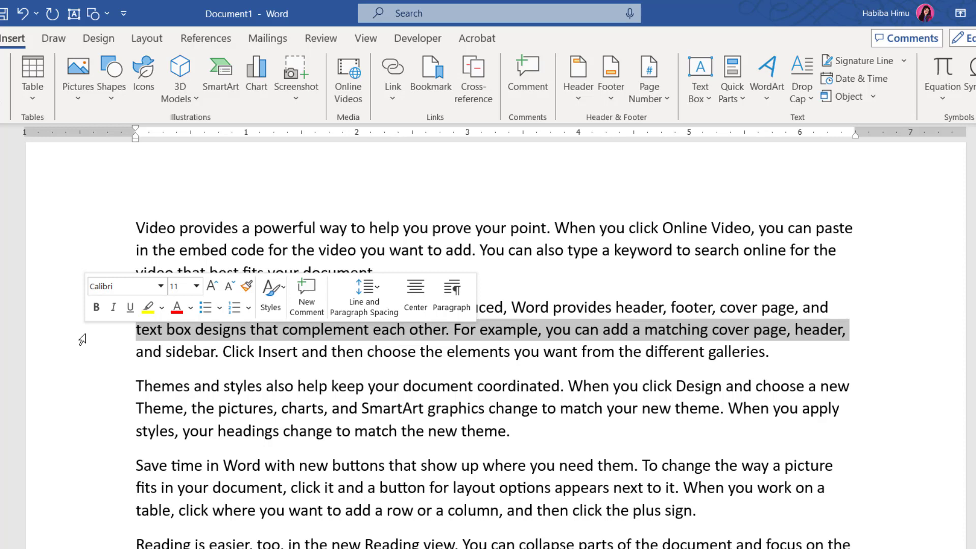
left_click(80, 396)
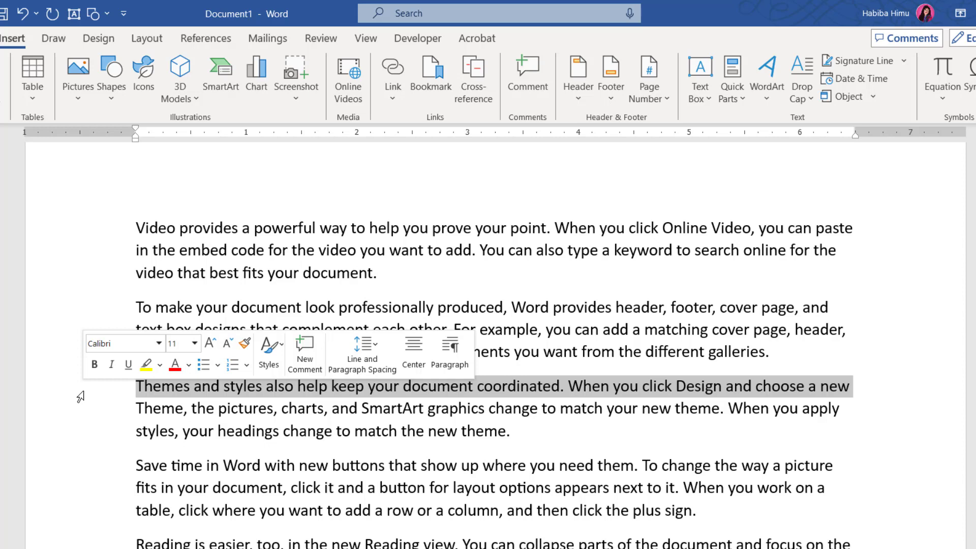
Select the whole first paragraph alone, and select the whole third paragraph together with the first paragraph's second line.
double_click(78, 254)
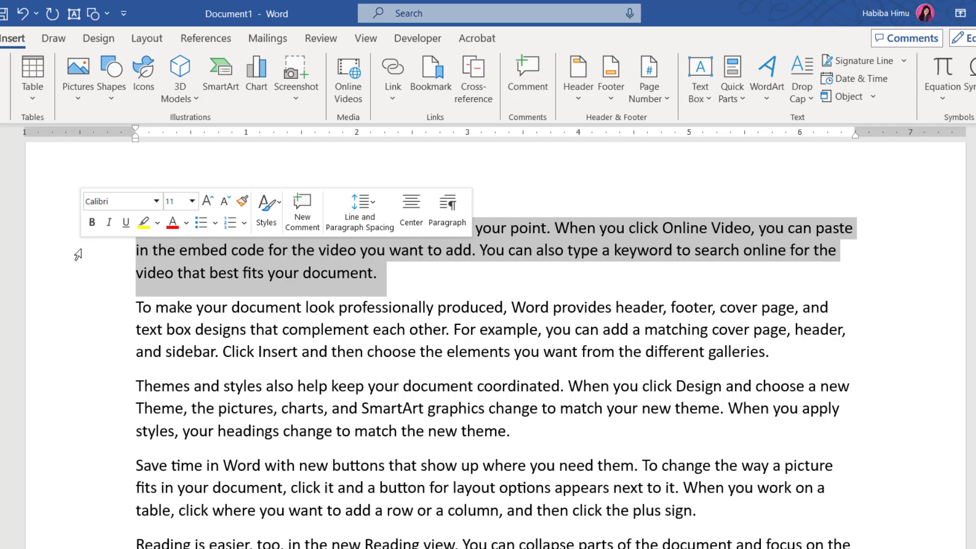
left_click(77, 415)
double_click(77, 415)
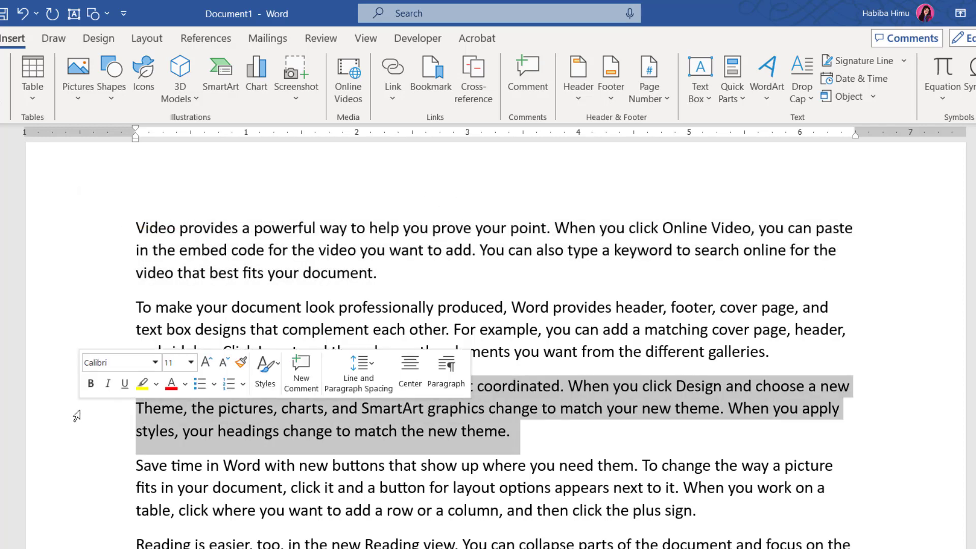
left_click(93, 247, "ctrl")
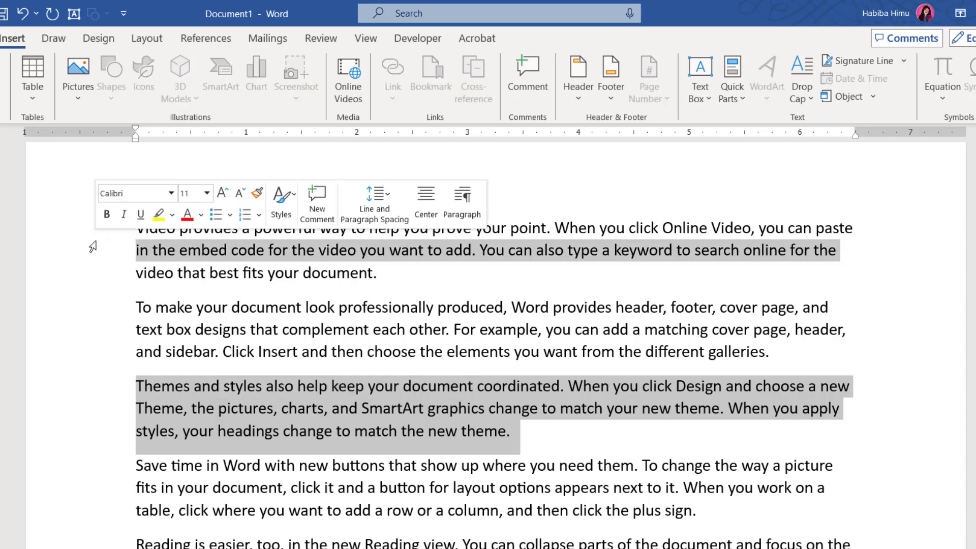
Select all lines of the second paragraph, starting from its first line, and clear the selection.
left_click(94, 309)
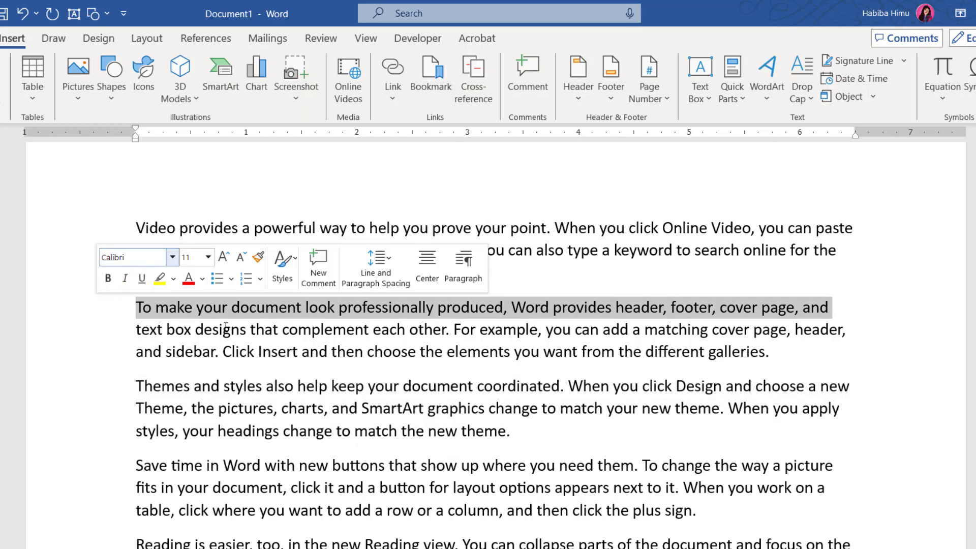
left_click(98, 358, "shift")
left_click(213, 425)
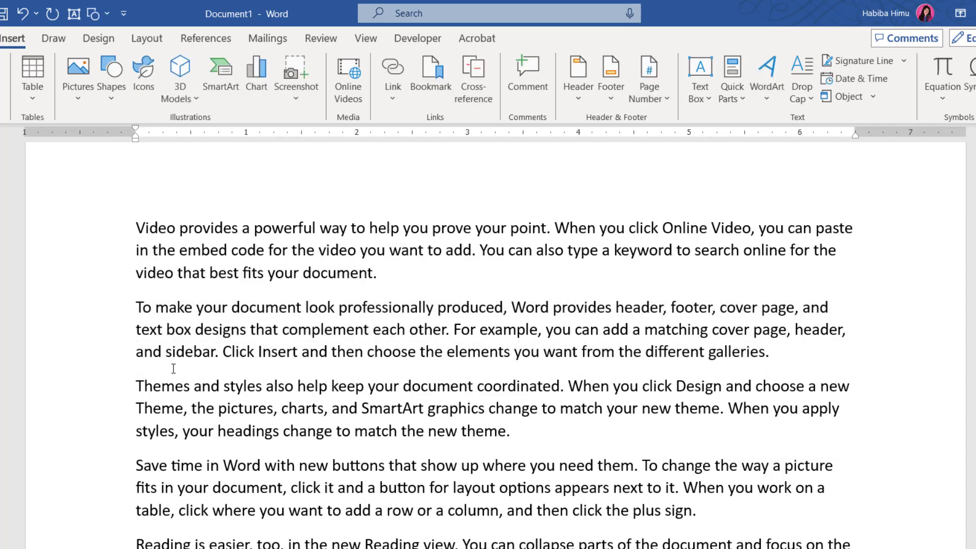
Select the first lines of the first five paragraphs together and colour them red.
left_click(74, 230)
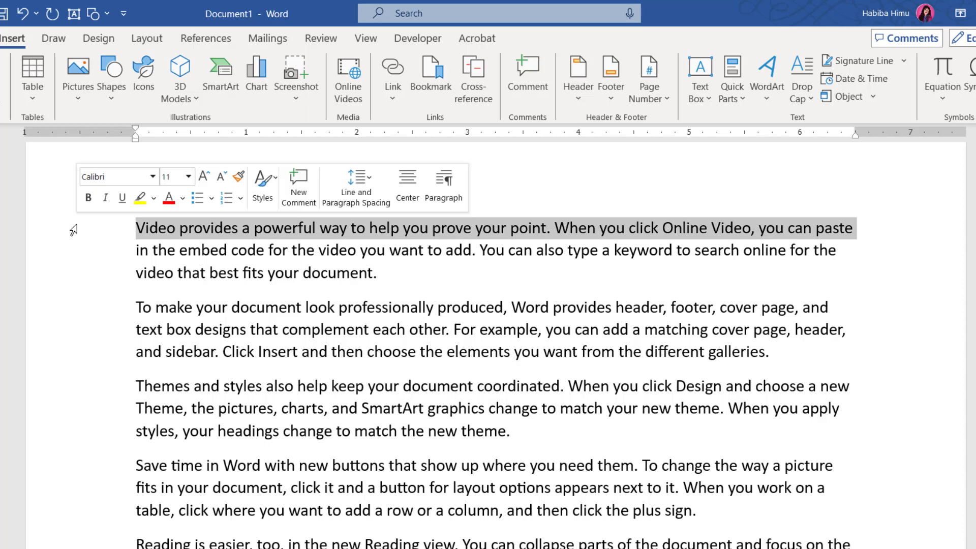
left_click(82, 312, "ctrl")
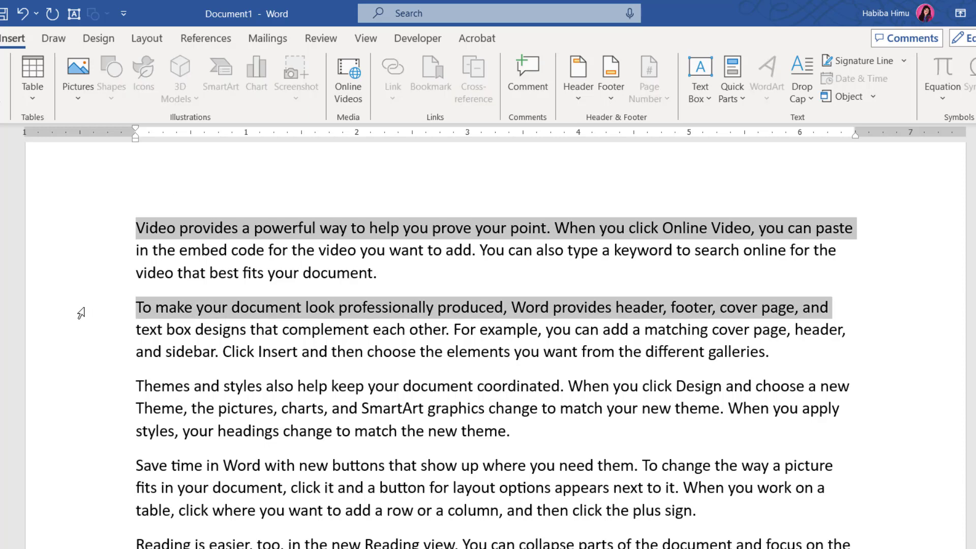
left_click(86, 391, "ctrl")
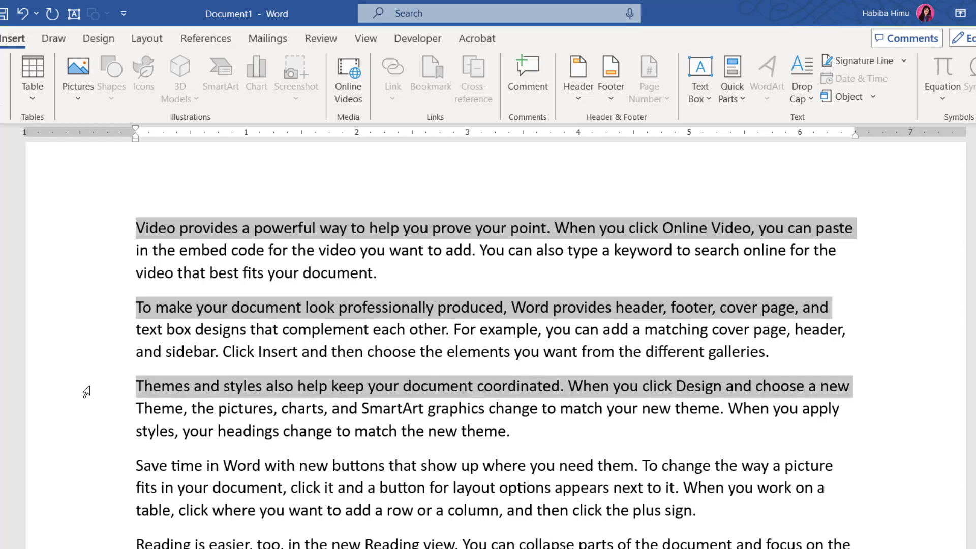
left_click(98, 469, "ctrl")
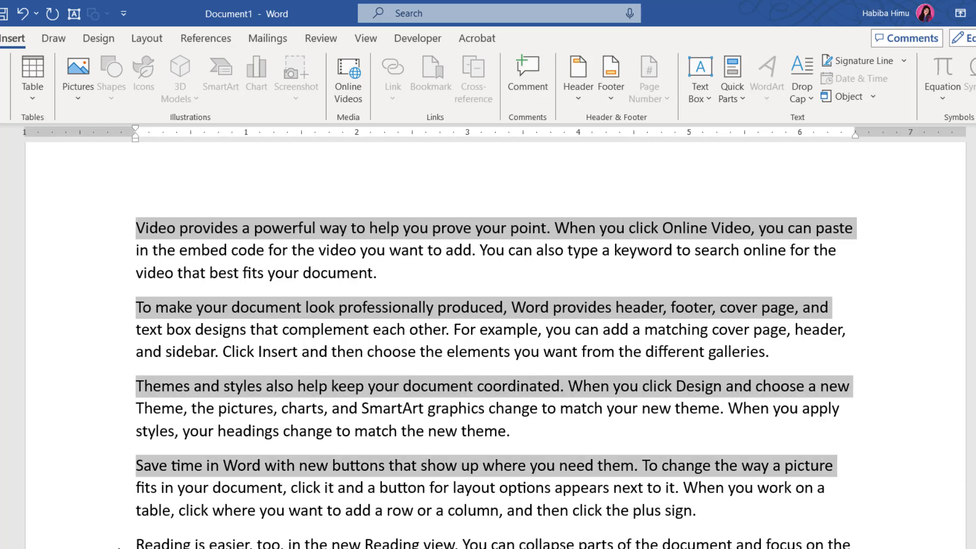
left_click(104, 548, "ctrl")
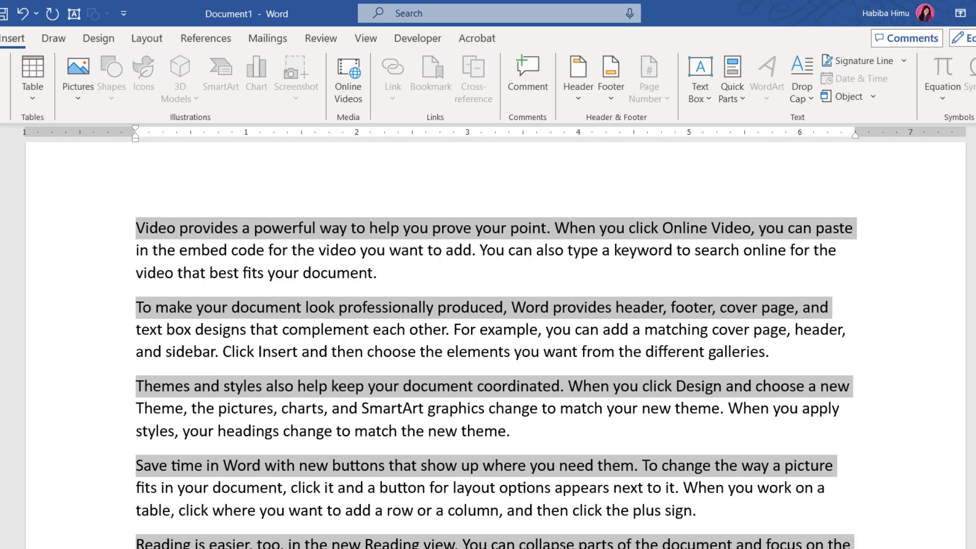
left_click(0, 38)
left_click(229, 94)
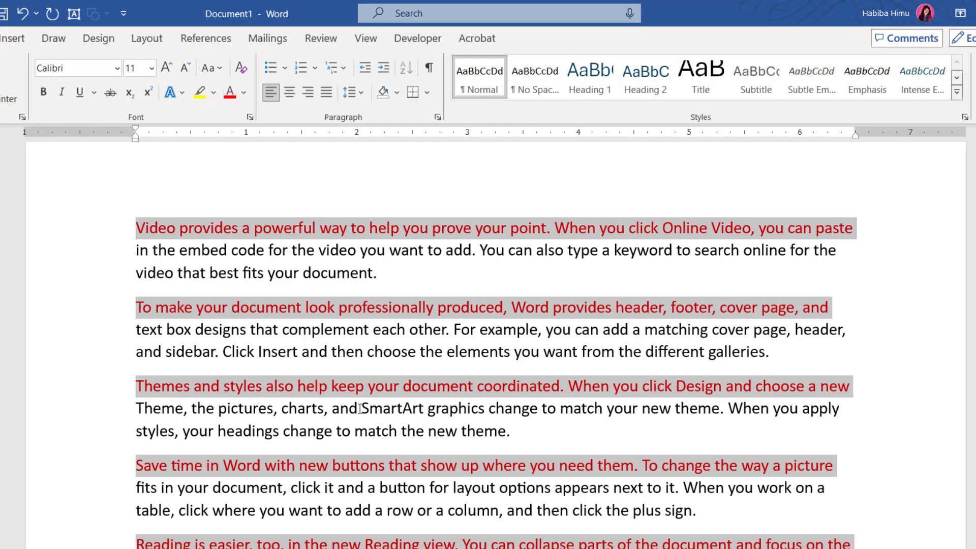
left_click(360, 408)
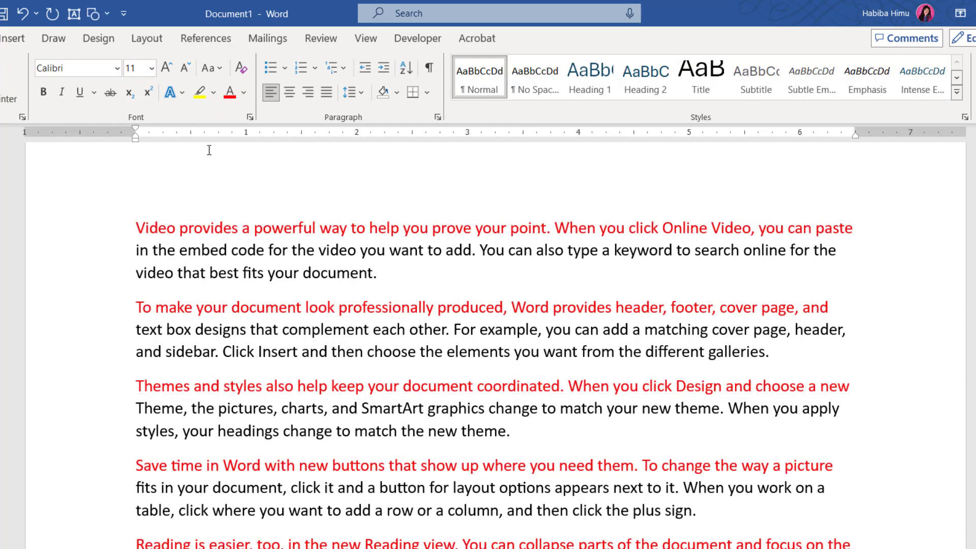
Set the font colour of the entire document text to black.
key("ctrl+a")
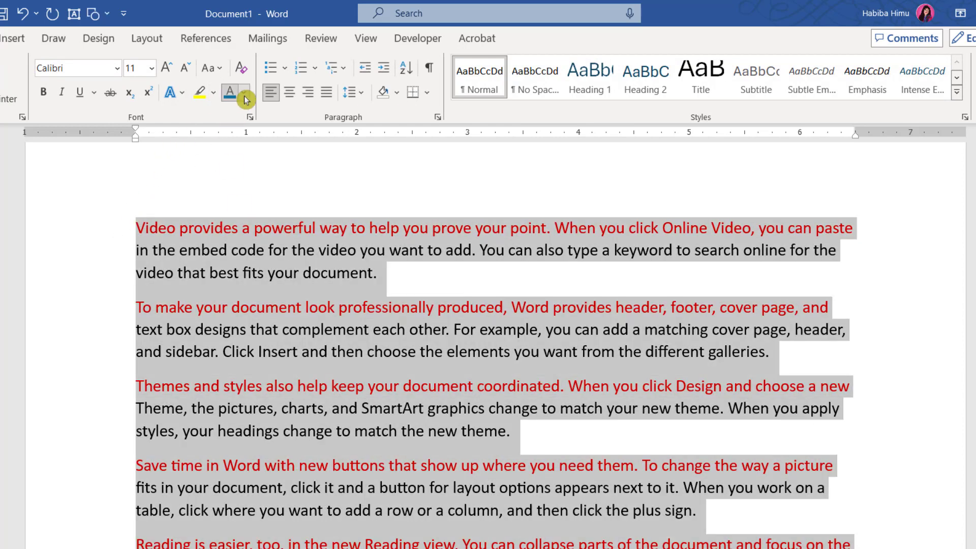
left_click(245, 100)
left_click(242, 188)
left_click(353, 318)
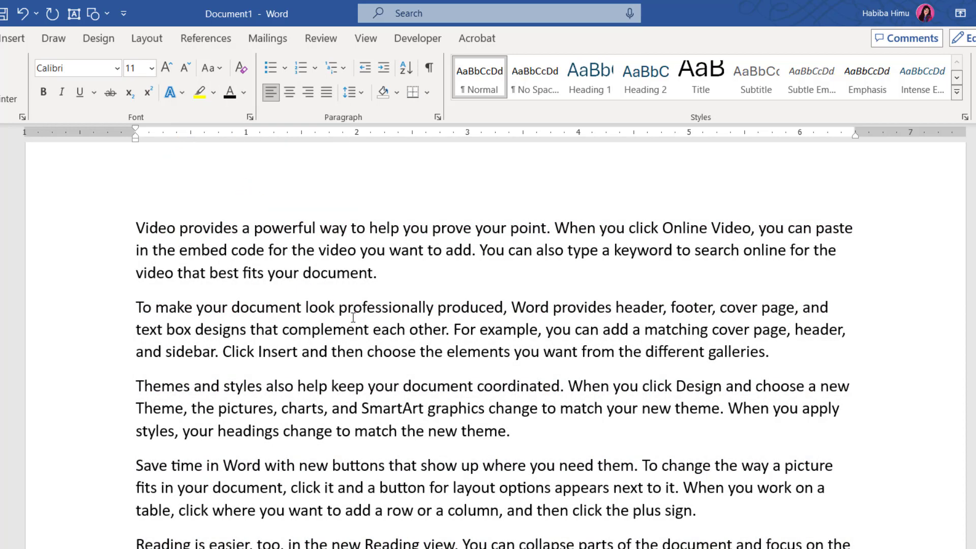
Start a screen snip and mark a rectangular area across the middle of the second and third paragraphs.
key("super+shift+s")
left_click_drag(329, 283, 460, 448)
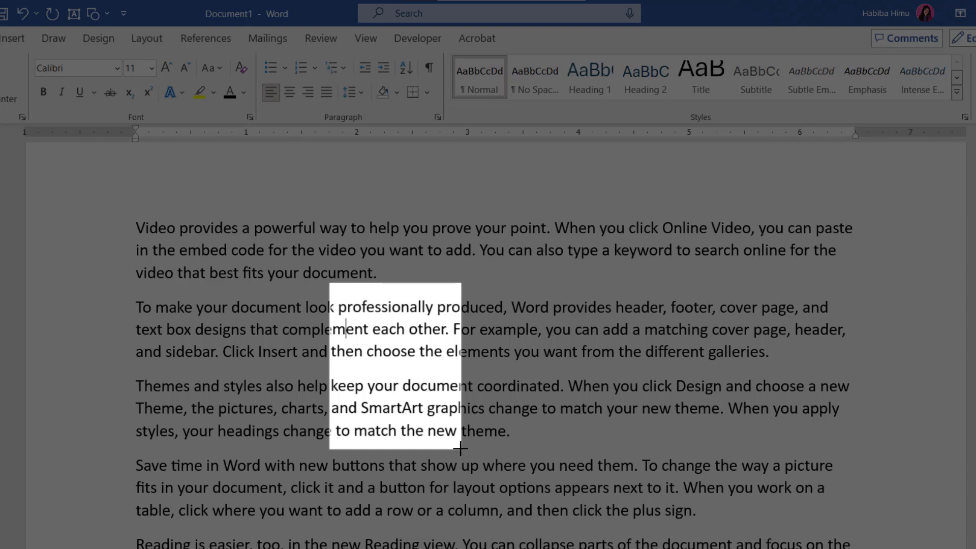
left_click_drag(460, 448, 460, 449)
left_click_drag(460, 449, 460, 449)
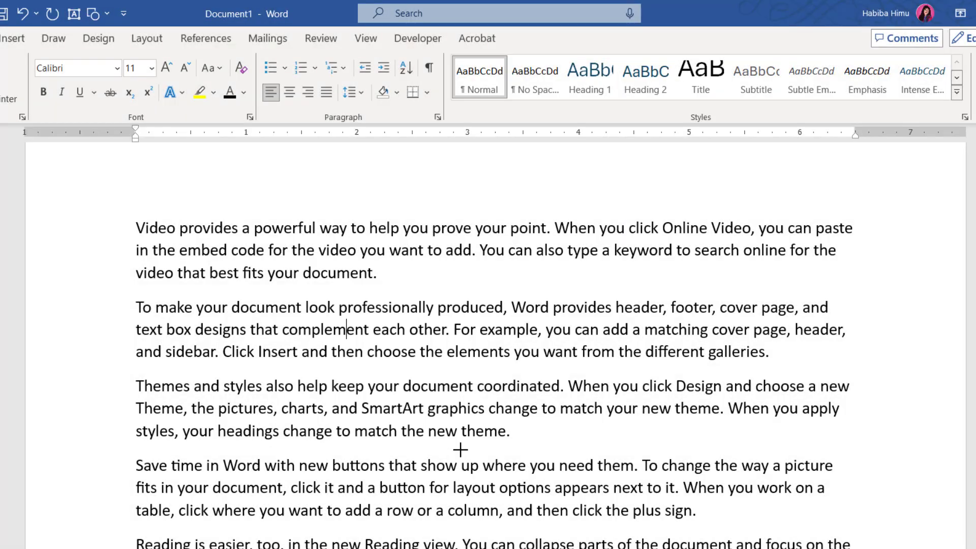
Select the running text from "professionally" through "new", clear it, and try a rectangular block selection across the second and third paragraphs.
left_click_drag(339, 306, 447, 423)
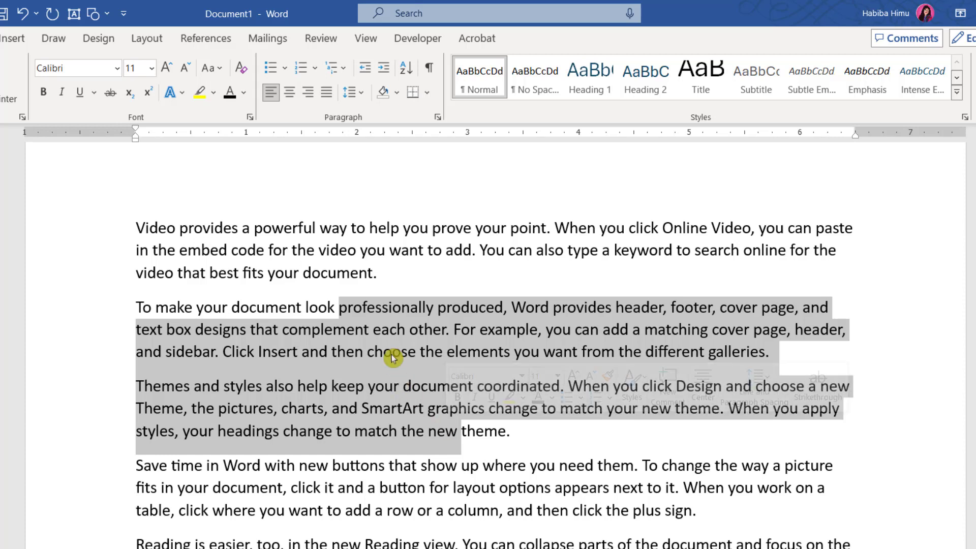
left_click(391, 354)
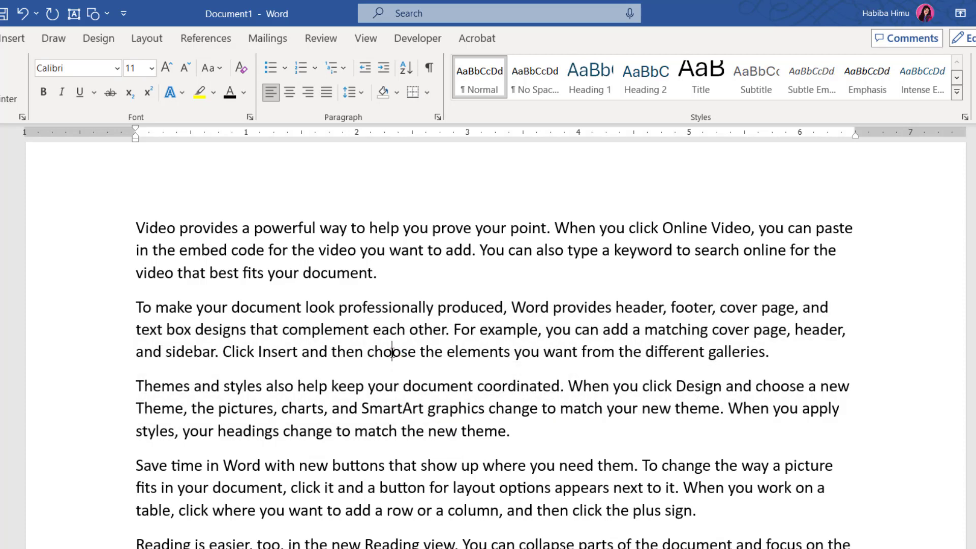
left_click_drag(347, 291, 507, 445)
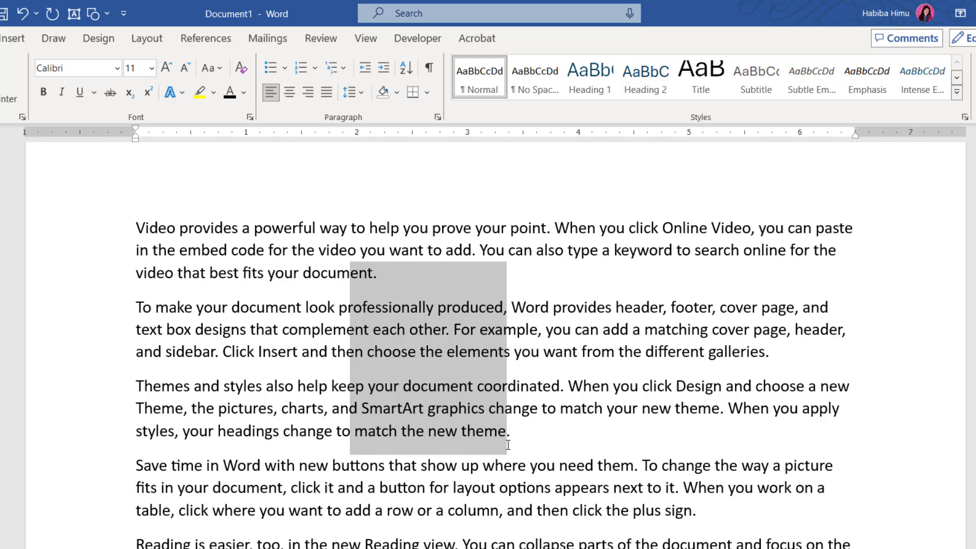
left_click(459, 430)
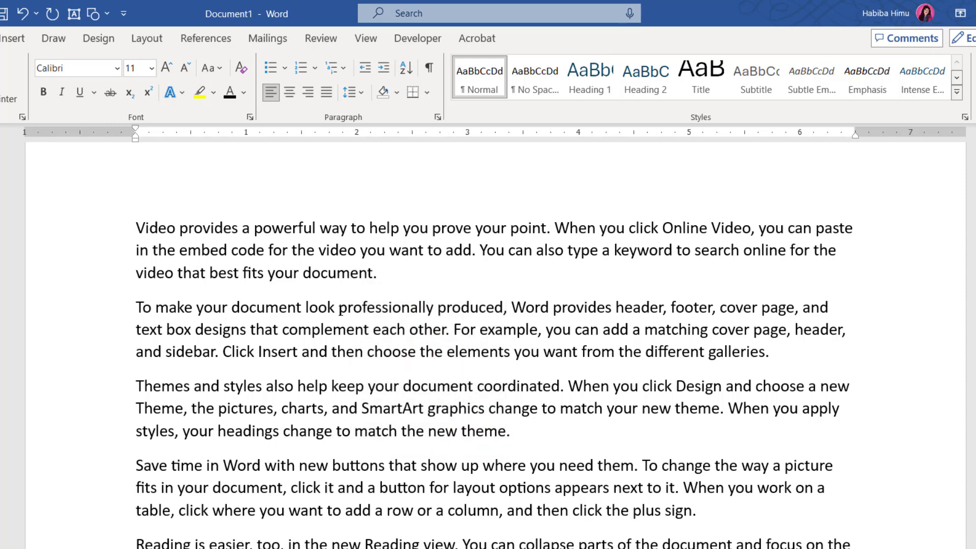
Select a rectangular text block from "professionally" down to "theme" in the second and third paragraphs and apply the Times New Roman font.
left_click_drag(338, 306, 508, 433)
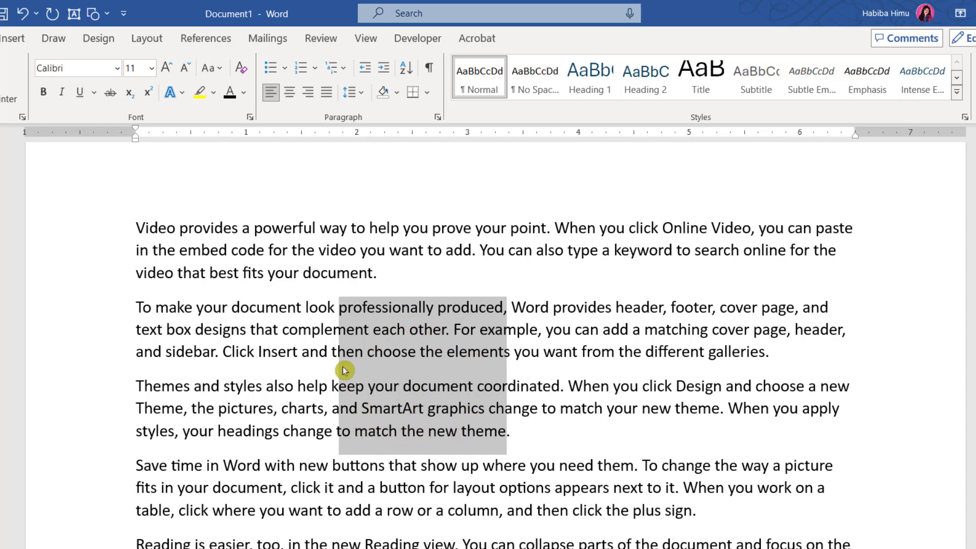
left_click(117, 68)
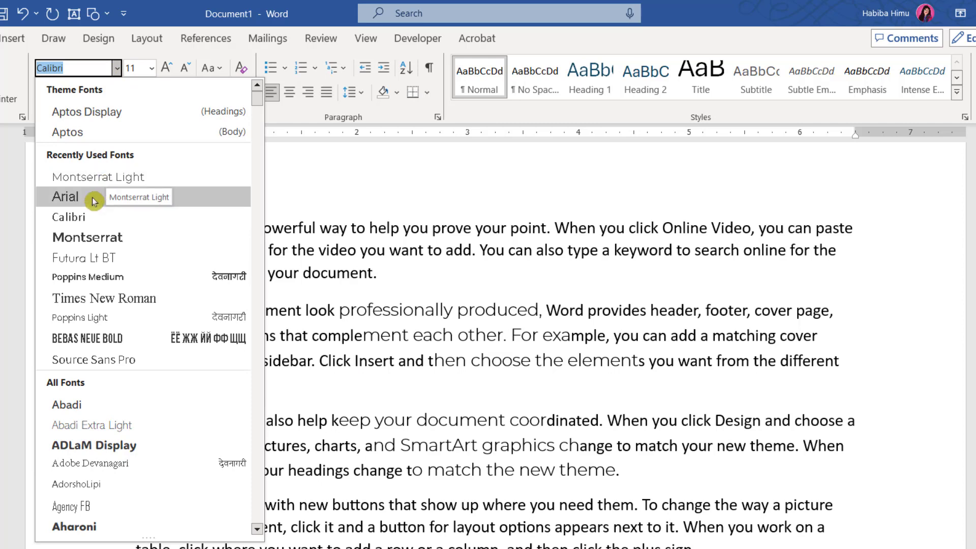
left_click(114, 302)
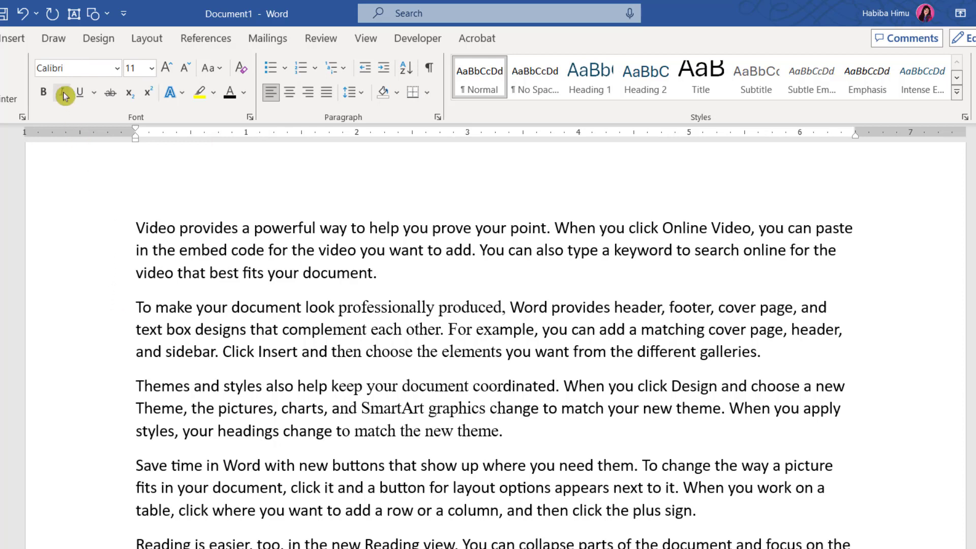
Colour the selected rectangular text block red and clear the selection.
left_click(244, 93)
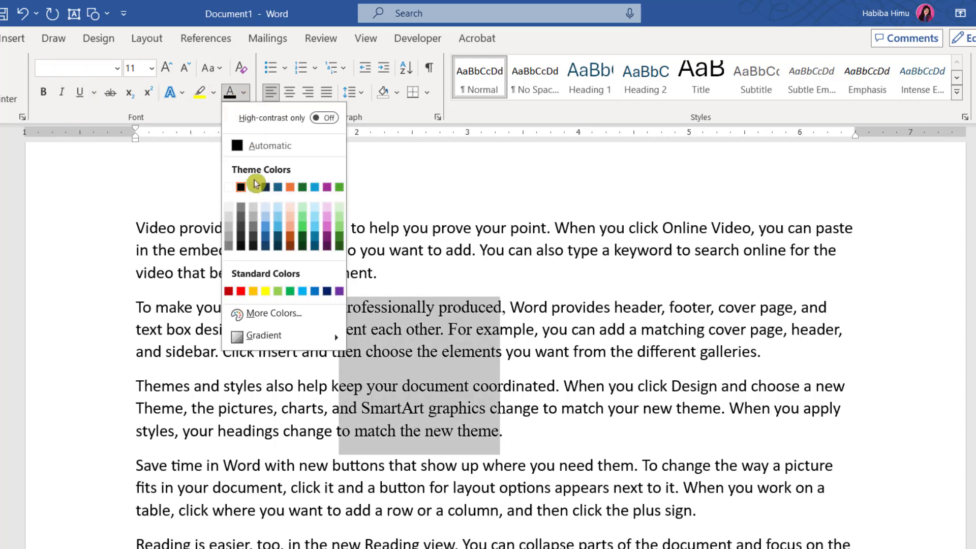
left_click(241, 291)
left_click(526, 437)
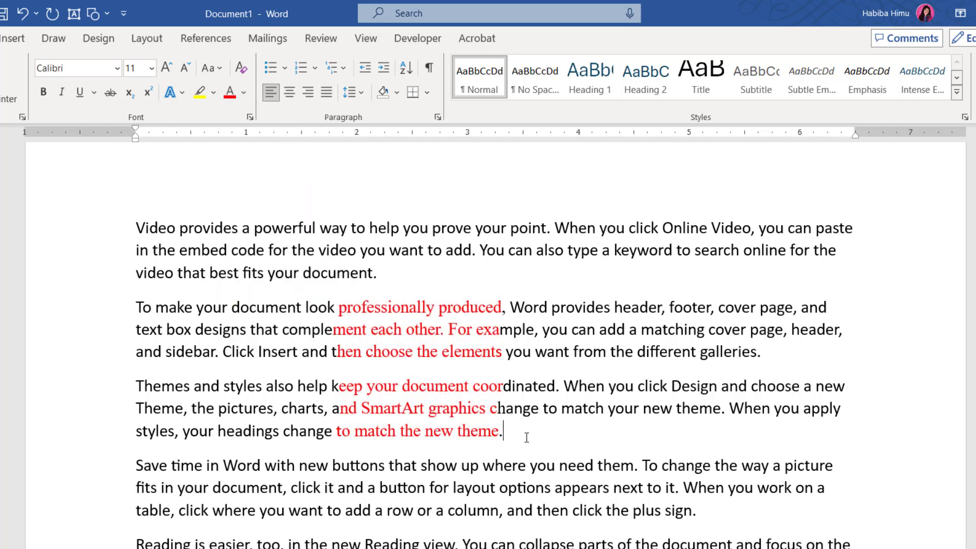